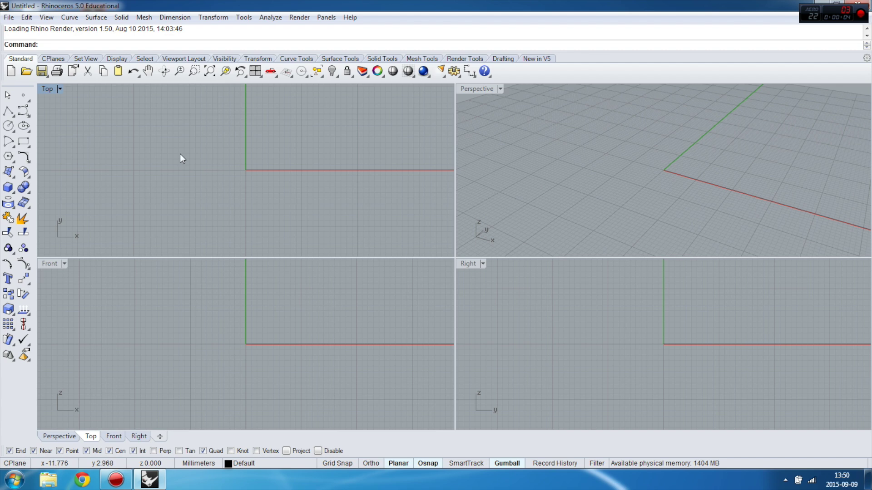
Open the Solid Tools flyout, then the solid primitives flyout on the left toolbar
click(28, 195)
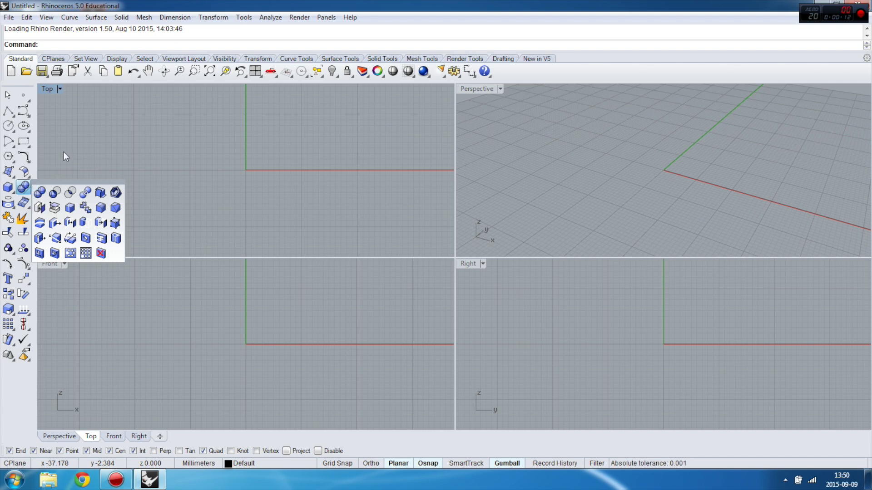
click(13, 193)
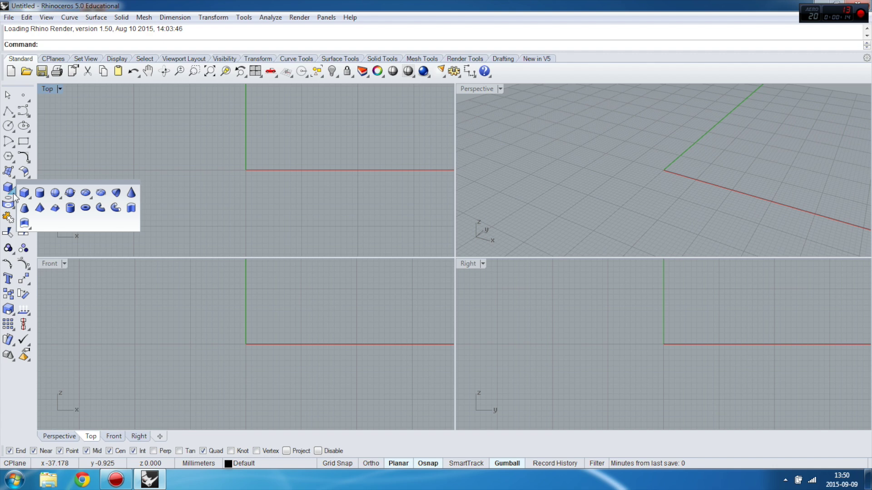
Create a sphere centred at the origin (0) with a clicked radius
click(54, 193)
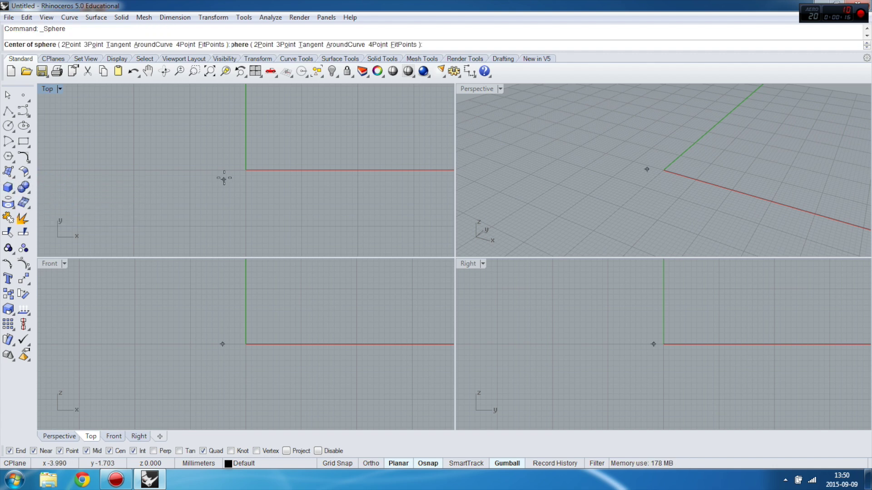
text(0)
key(Return)
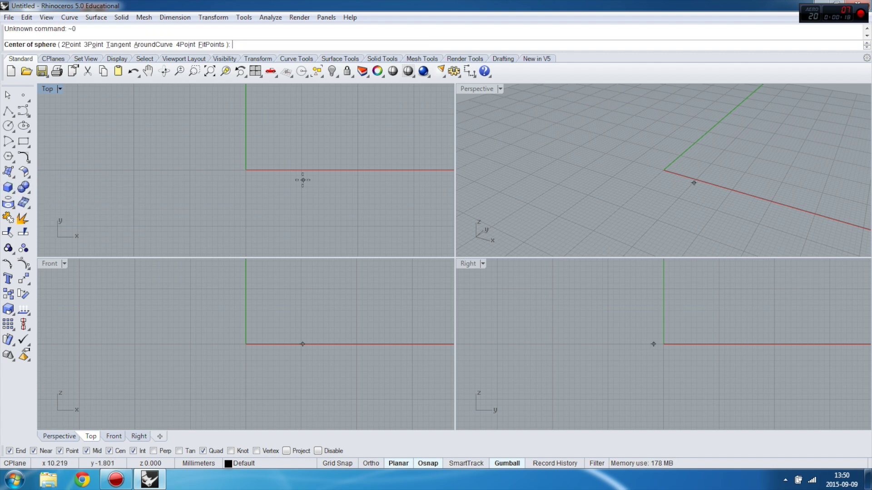
click(374, 168)
scroll(296, 178, down, 4)
Add an upright cylinder overlapping the sphere's right side and drag it downward in the Front view
click(9, 187)
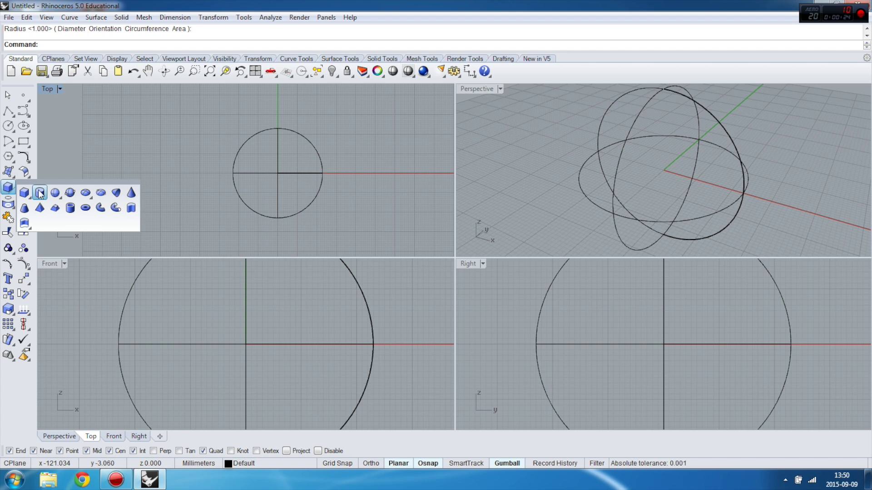
click(39, 193)
click(368, 173)
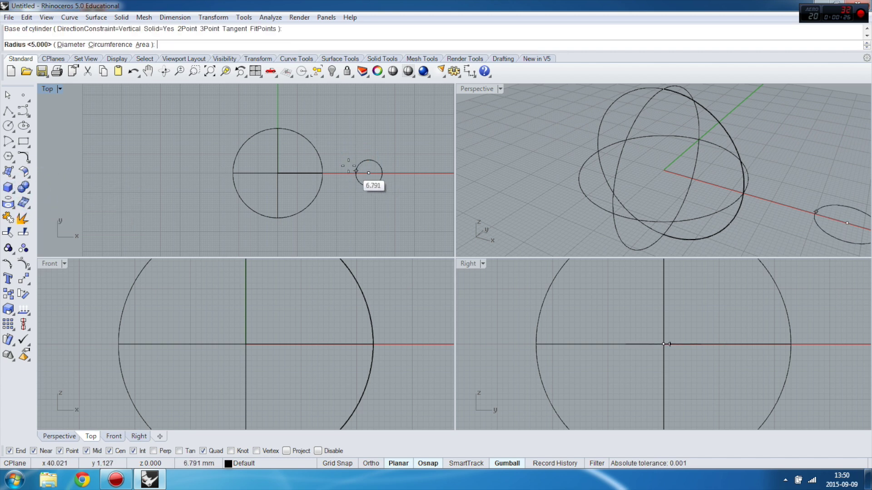
click(331, 128)
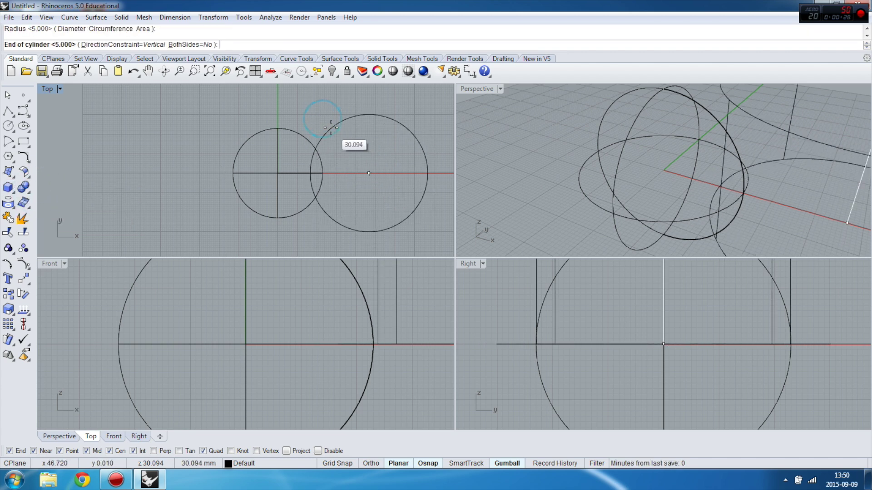
scroll(326, 354, down, 10)
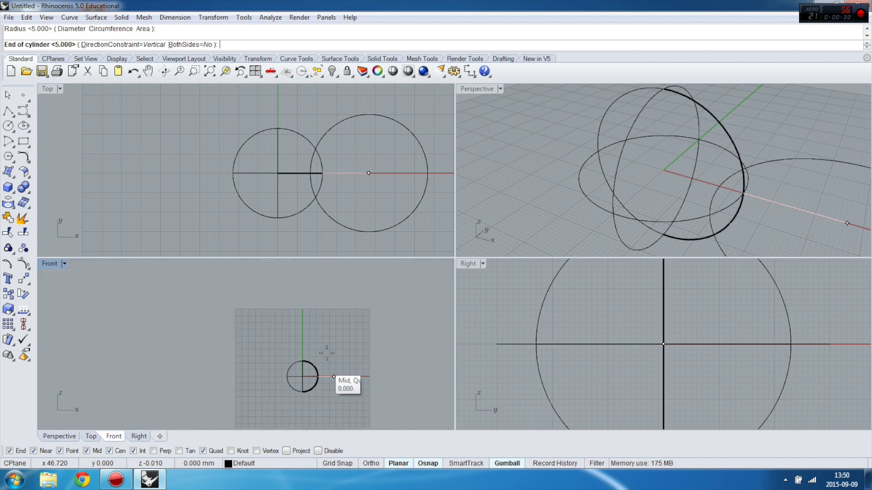
click(331, 323)
click(331, 324)
drag(332, 316, 332, 350)
Finish moving the cylinder down, then maximize the Perspective viewport in Shaded mode and orbit to see both solids
click(531, 149)
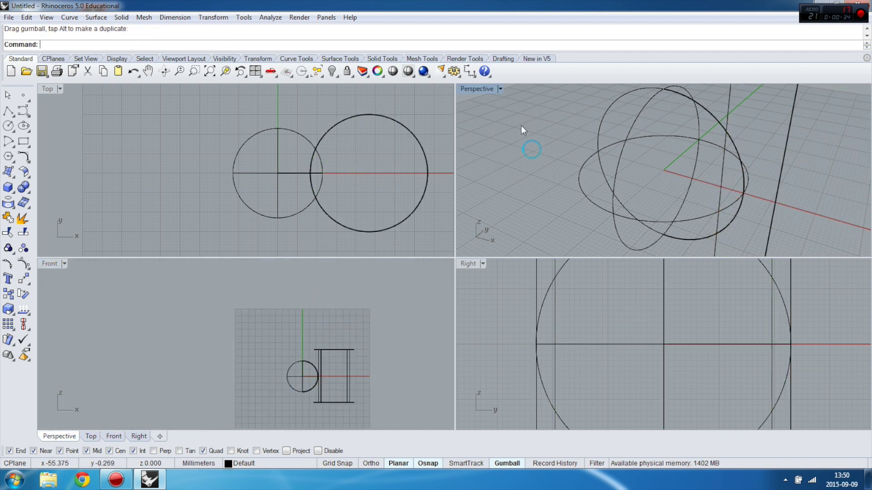
double_click(486, 88)
click(61, 87)
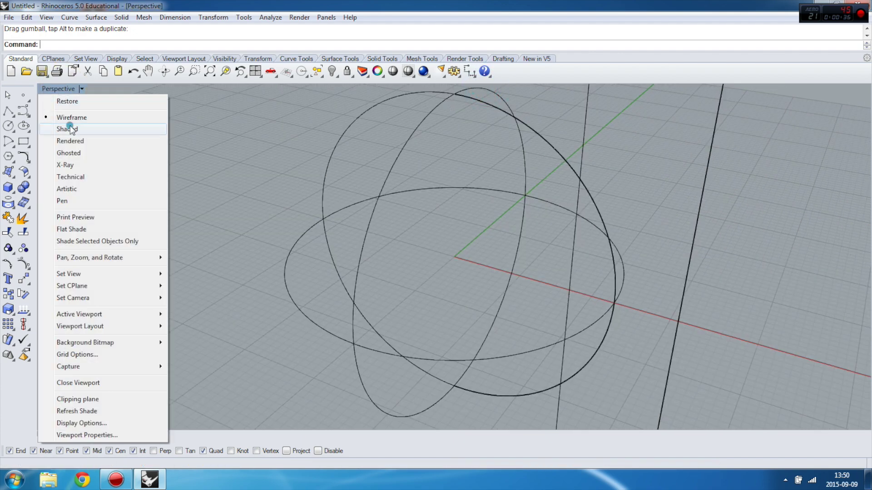
click(71, 129)
scroll(195, 200, down, 5)
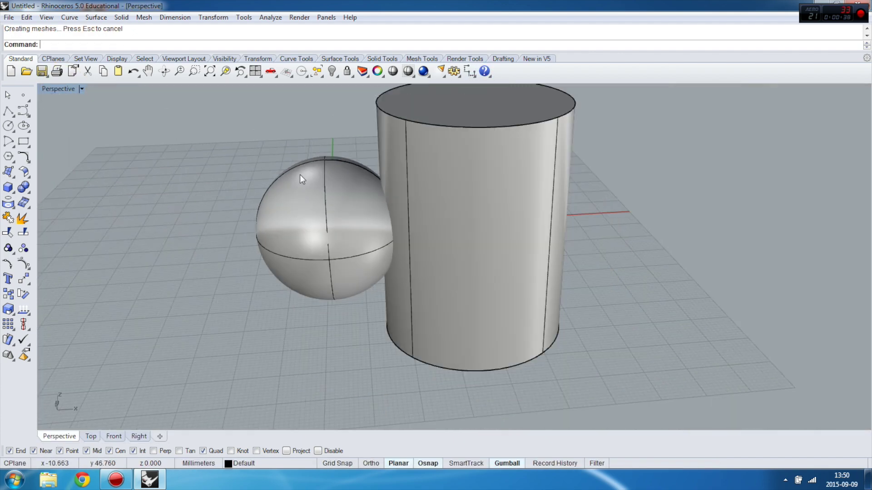
mouse_move(300, 174)
right_down()
mouse_move(233, 161)
mouse_move(288, 214)
mouse_move(305, 173)
right_up()
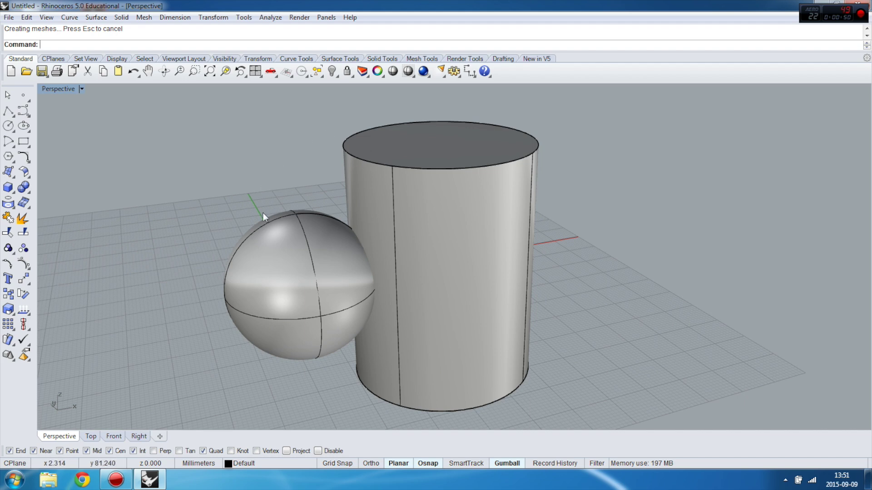
click(26, 190)
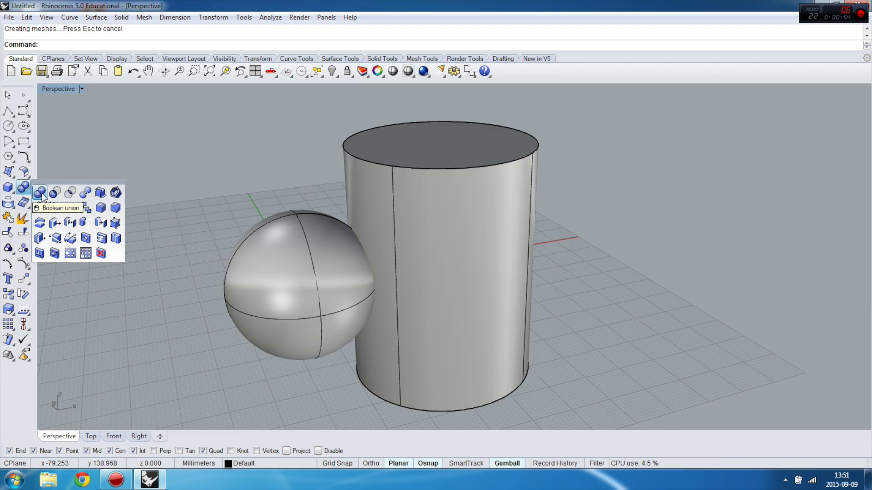
Boolean-union the sphere and cylinder into one polysurface and orbit to inspect the seam
click(40, 193)
click(342, 285)
click(363, 195)
key(Return)
scroll(366, 252, up, 6)
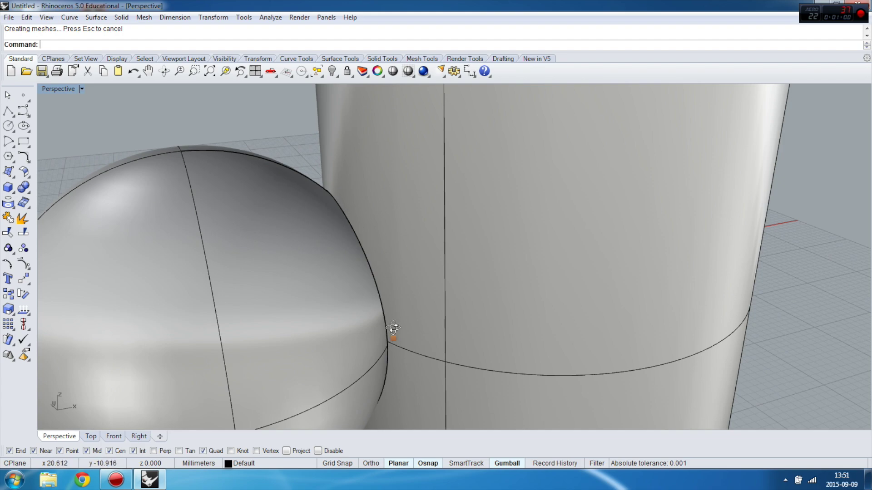
right_drag(393, 328, 315, 144)
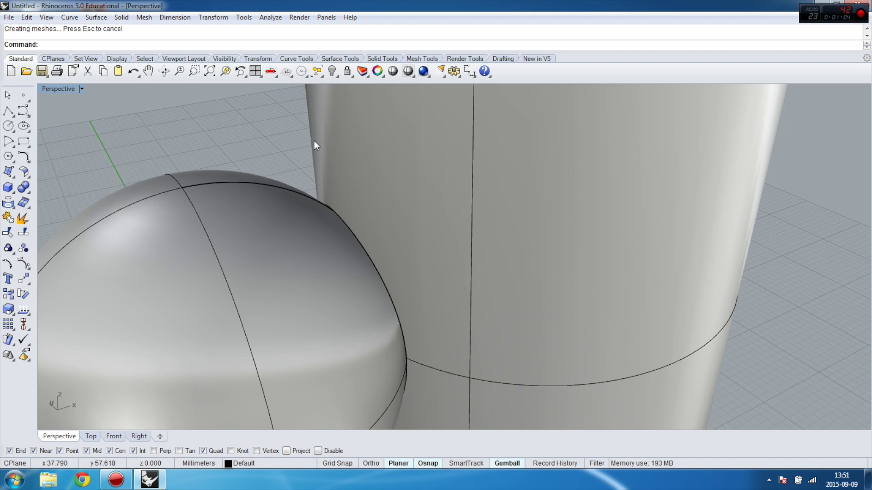
scroll(315, 140, down, 5)
click(296, 182)
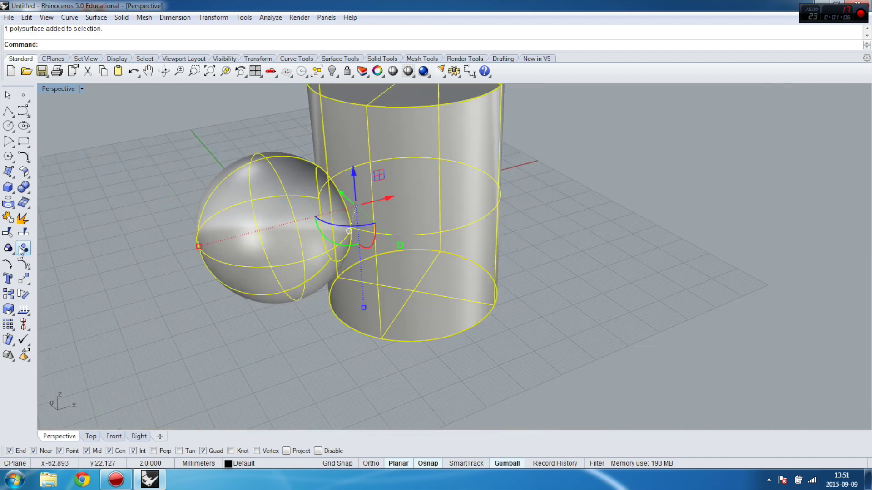
Explode the union and move the trimmed sphere surface away to the left
click(24, 217)
click(246, 221)
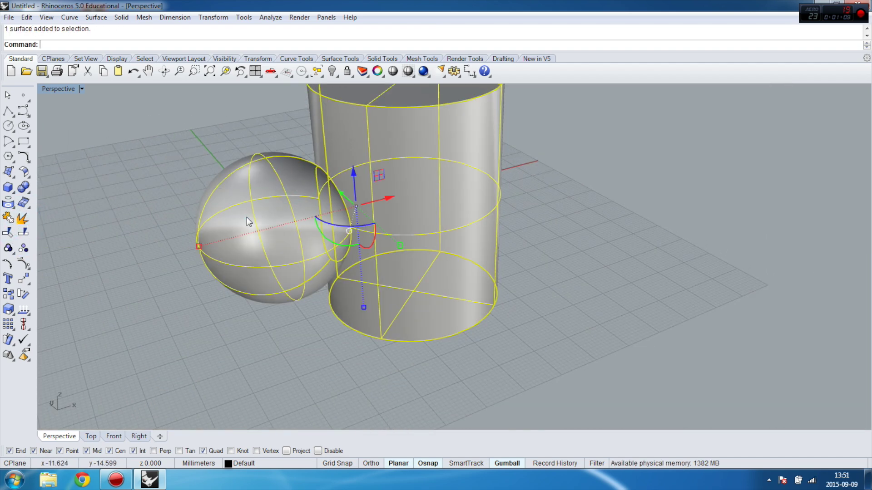
click(246, 217)
drag(299, 222, 221, 195)
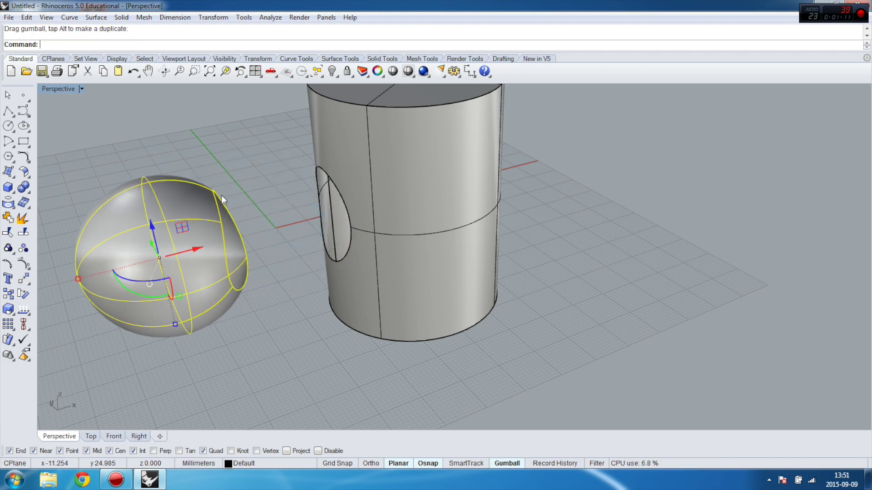
click(288, 185)
right_drag(288, 185, 305, 154)
scroll(316, 151, down, 5)
scroll(337, 164, up, 2)
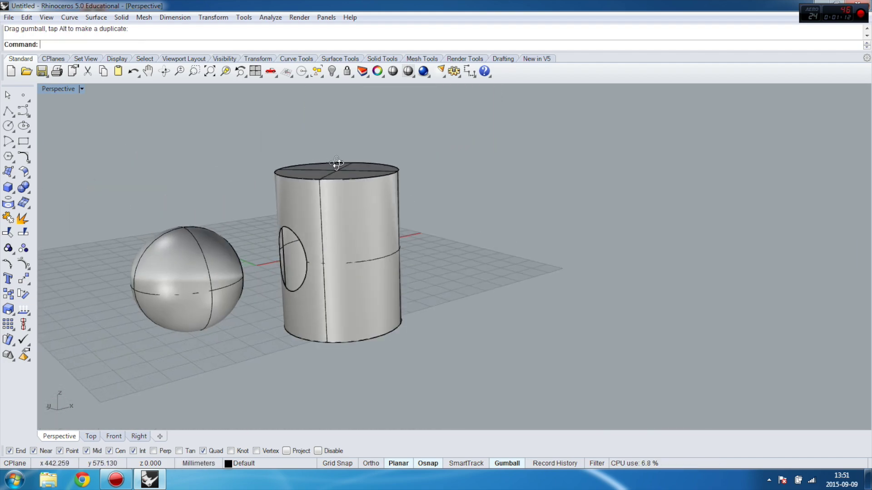
Lift the cylinder's top cap upward and orbit to view the hole in the cylinder
click(336, 168)
drag(338, 129, 338, 88)
click(459, 207)
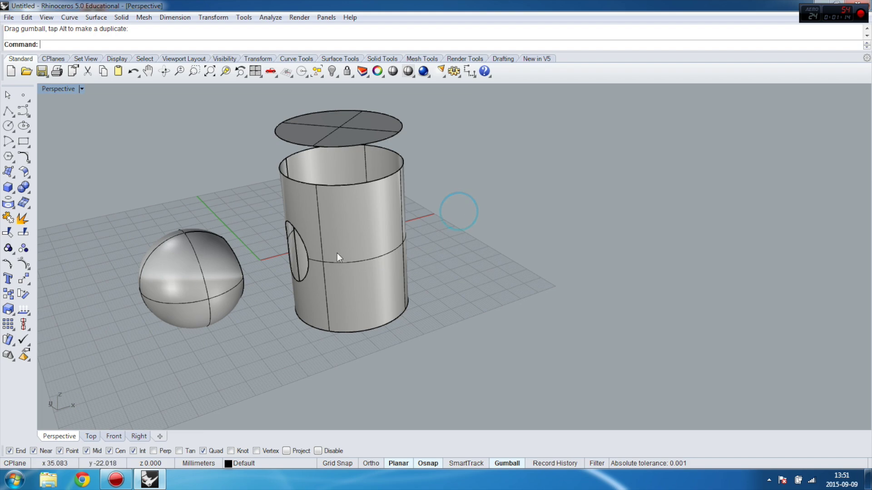
scroll(276, 211, up, 6)
right_drag(307, 223, 334, 224)
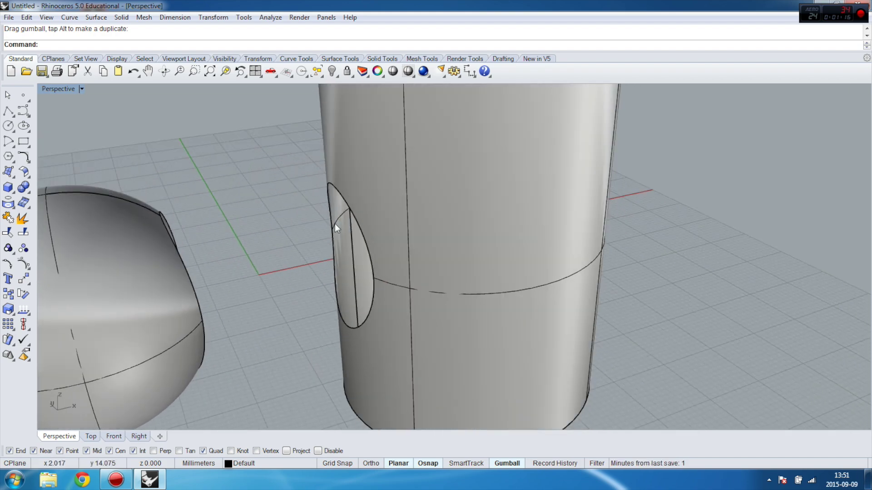
scroll(227, 184, down, 4)
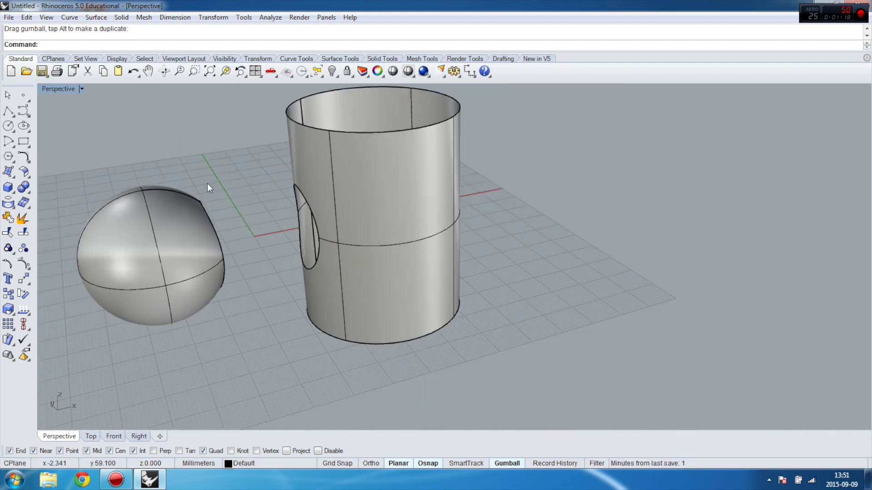
Start BlendSrf and pick the cylinder's hole edge and the sphere's cut edge
click(8, 172)
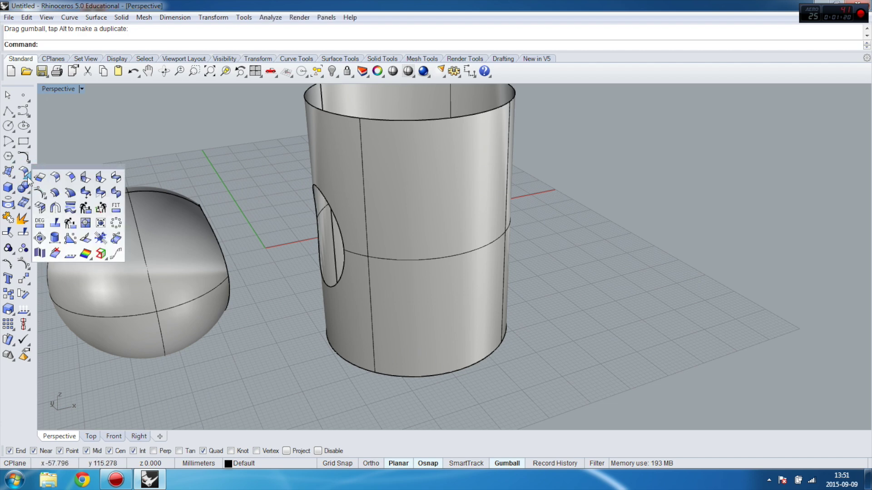
click(113, 173)
click(319, 223)
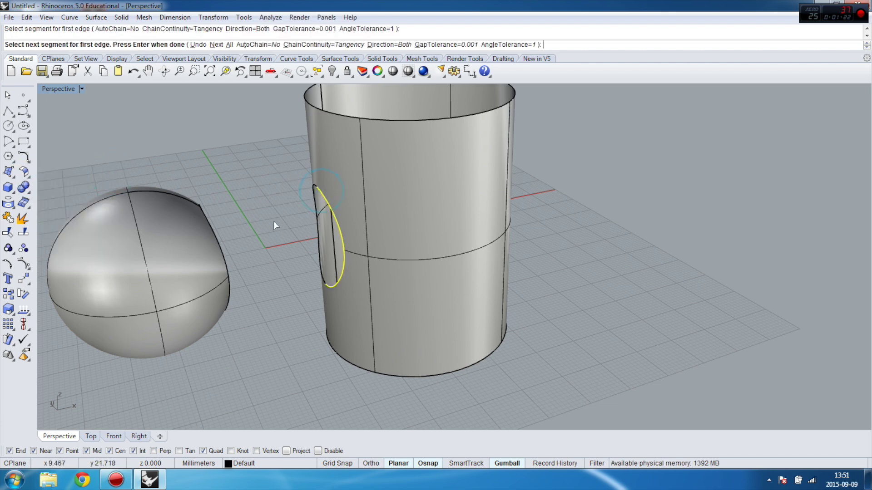
right_drag(261, 230, 237, 234)
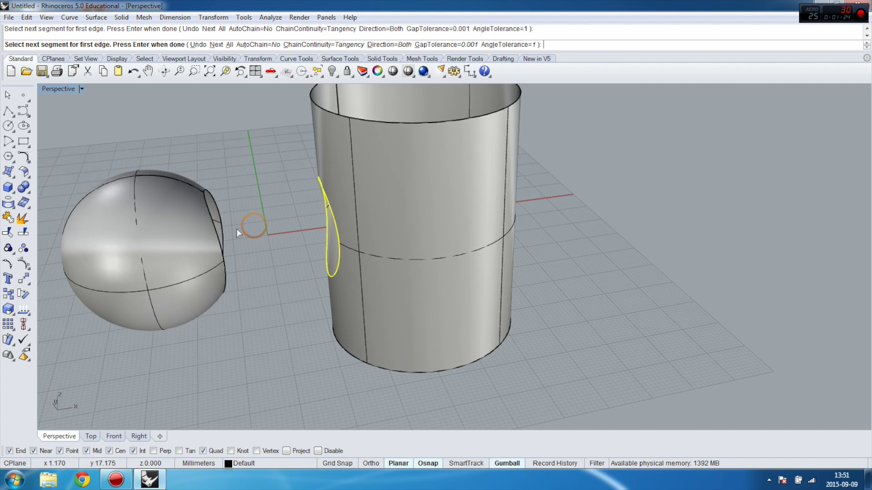
key(Return)
click(220, 246)
key(Return)
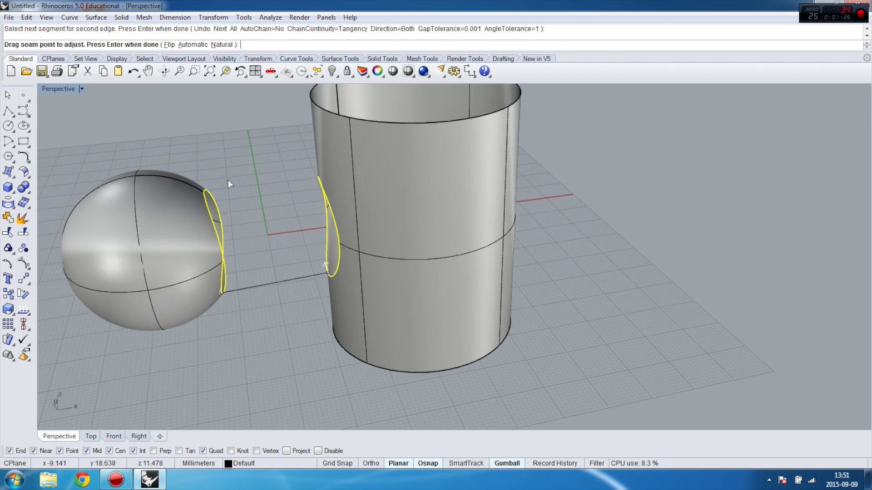
key(Return)
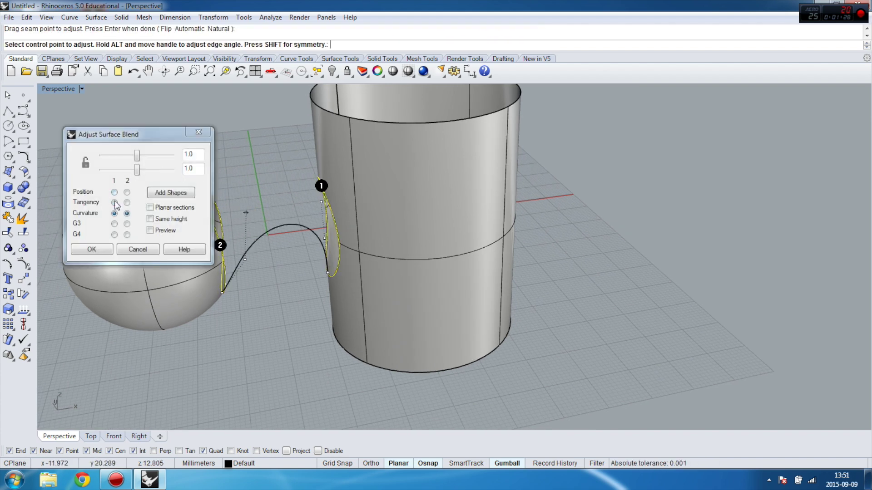
Set tangency on both sides, link and adjust the blend bulge, then accept the blend surface
click(115, 202)
click(127, 203)
click(86, 163)
drag(138, 169, 119, 177)
click(92, 250)
right_drag(267, 314, 297, 296)
scroll(280, 256, down, 3)
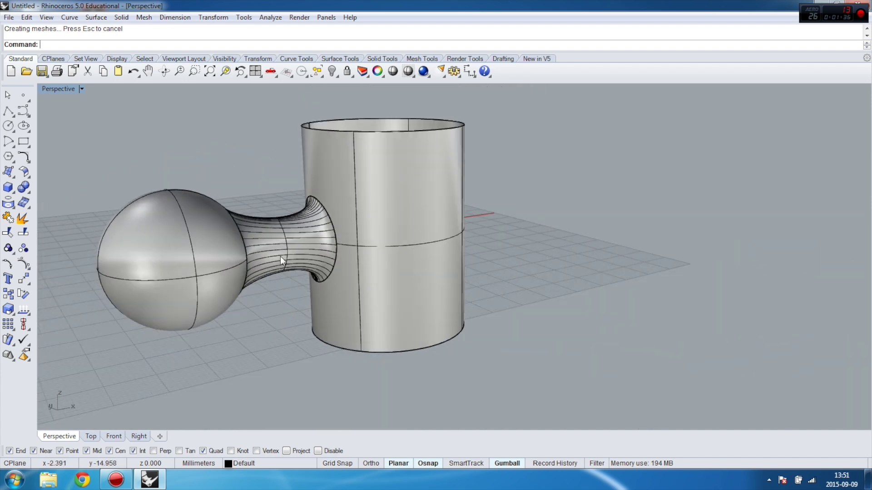
Undo the blend with Ctrl+Z, redo the cylinder move with Ctrl+Y, and deselect both solids
key(ctrl+z)
key(ctrl+z)
key(ctrl+z)
key(ctrl+z)
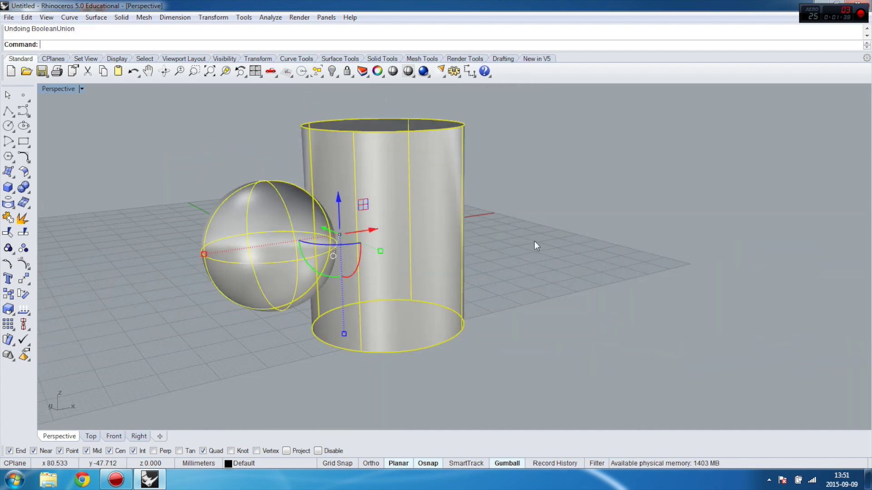
key(ctrl+y)
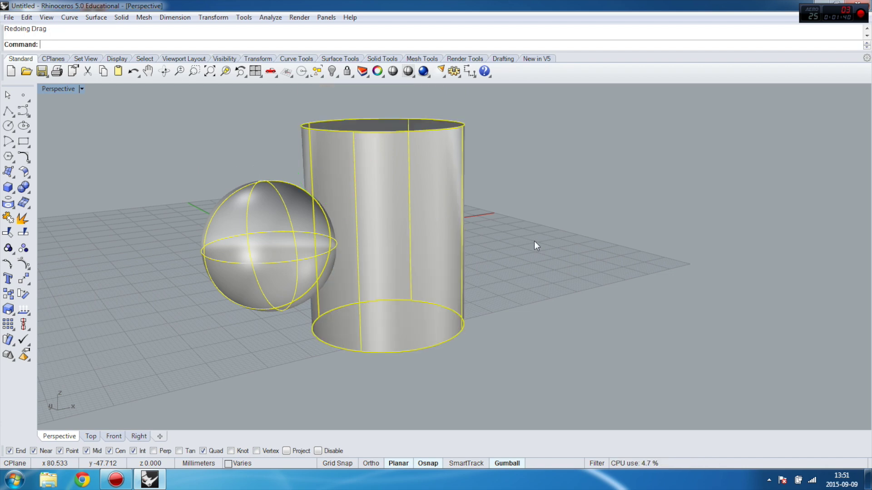
click(88, 225)
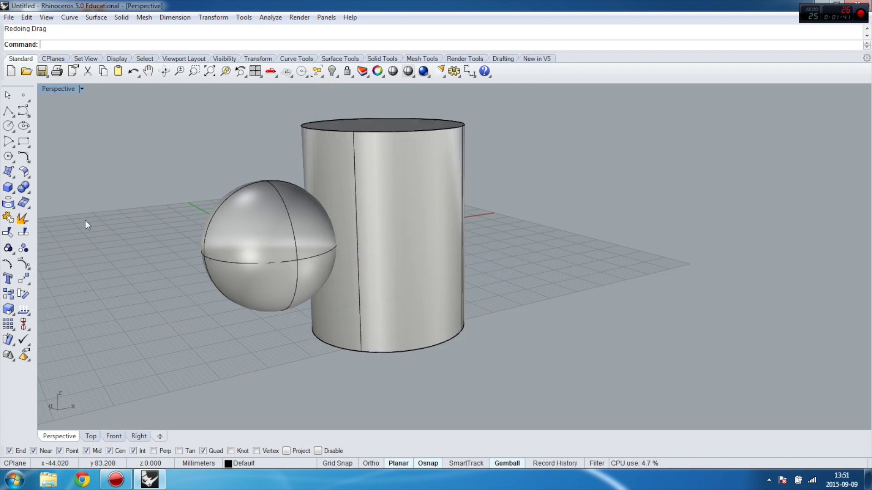
click(23, 187)
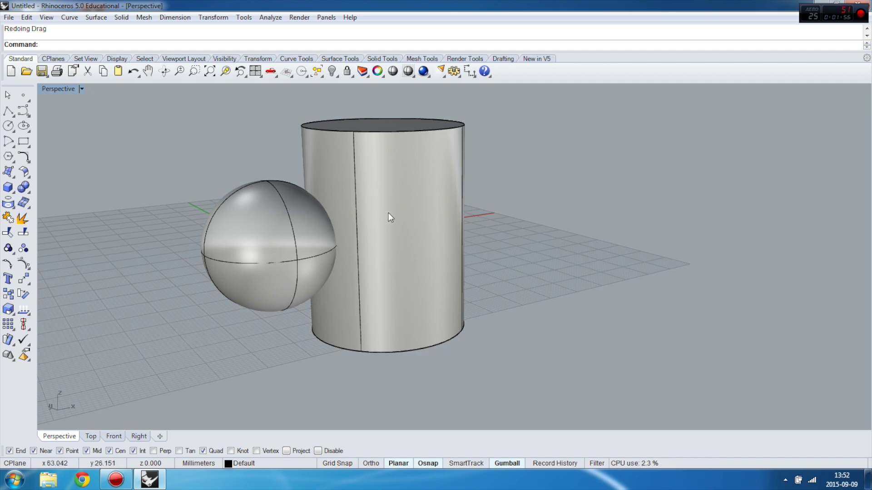
right_drag(503, 192, 471, 198)
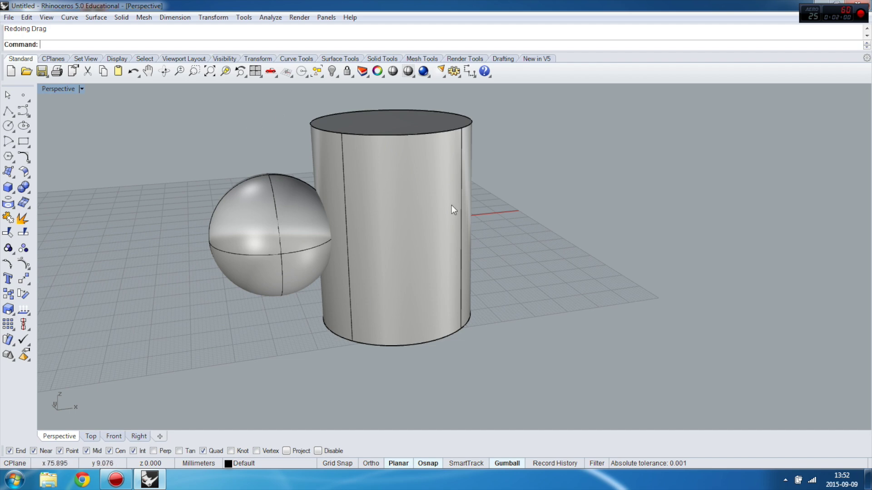
right_drag(339, 143, 349, 141)
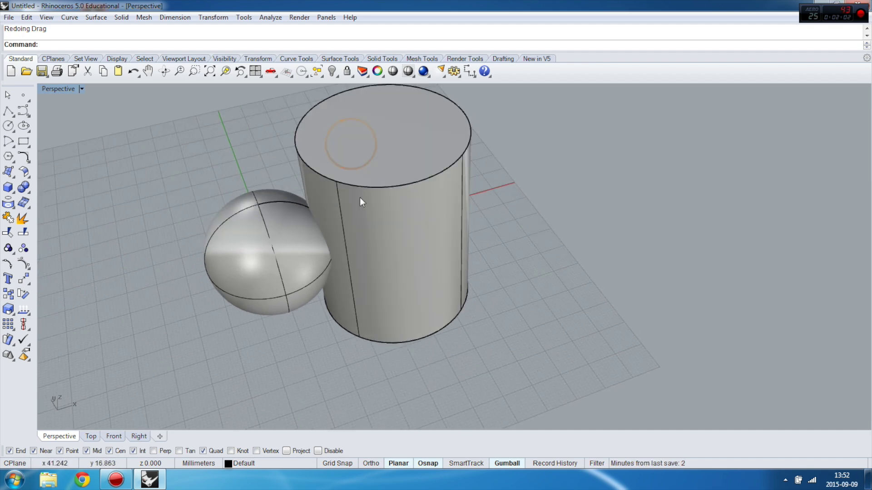
scroll(237, 228, up, 2)
scroll(238, 228, up, 1)
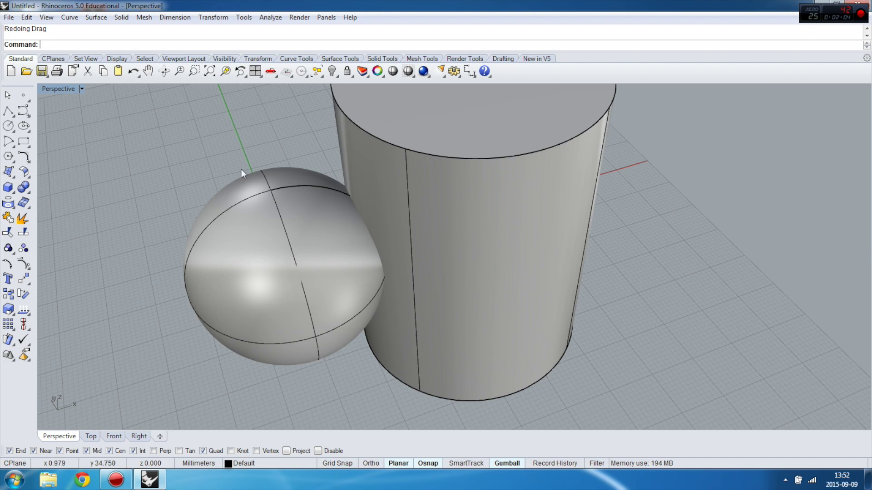
click(30, 194)
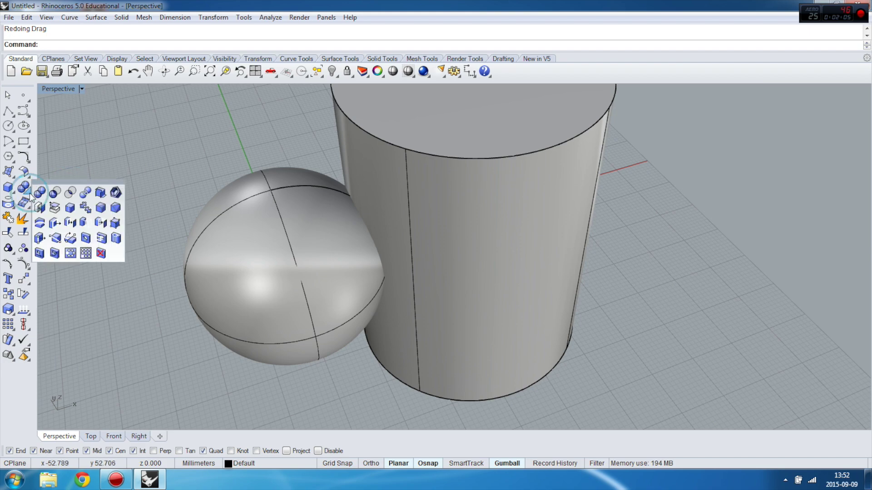
Boolean-difference the sphere out of the cylinder, inspect the rounded notch, then undo it
click(56, 193)
scroll(356, 209, down, 3)
scroll(356, 209, up, 3)
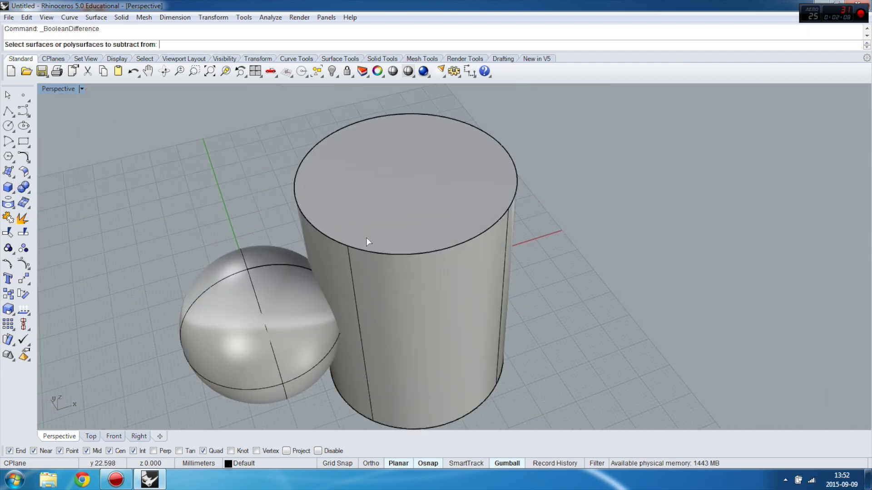
right_drag(366, 238, 368, 204)
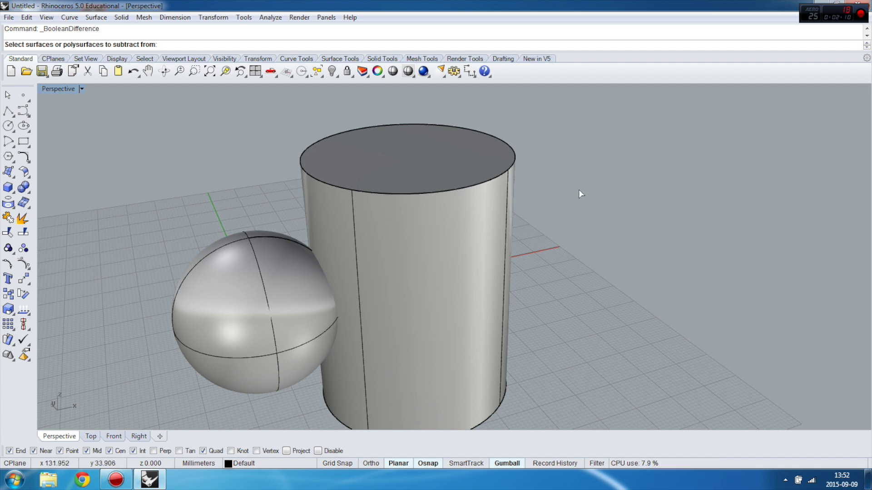
click(495, 157)
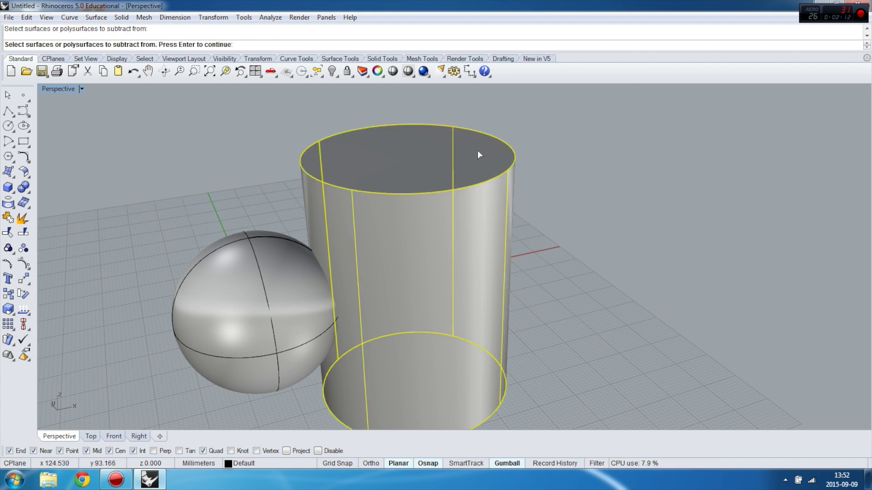
right_click(282, 117)
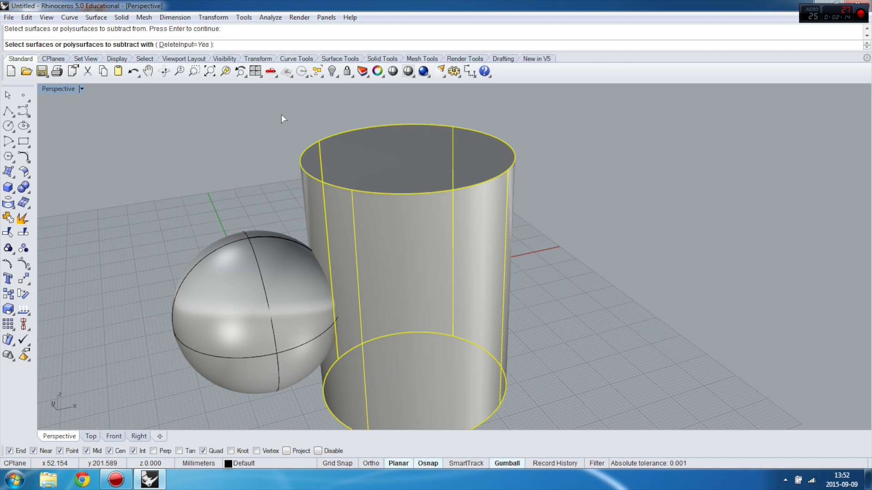
click(265, 252)
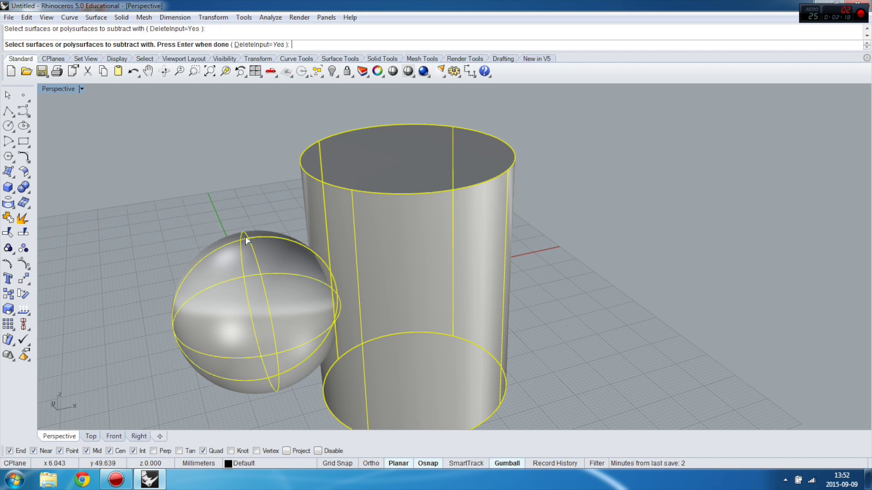
right_click(230, 186)
right_drag(246, 242, 334, 229)
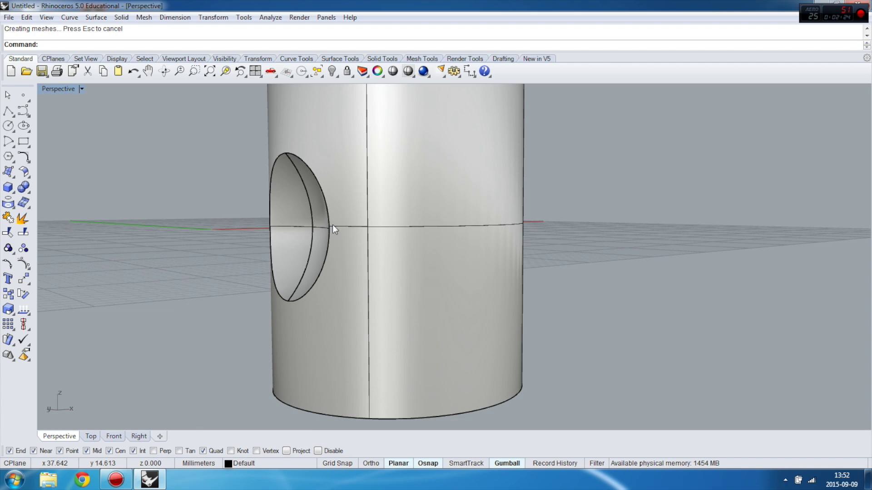
key(ctrl+z)
click(572, 193)
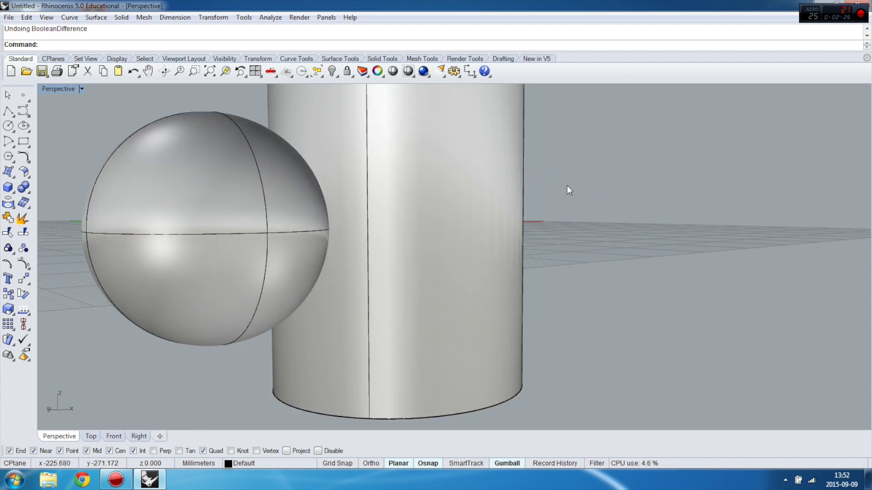
Repeat Boolean Difference, cutting the cylinder from the sphere to leave a flat face
right_click(568, 185)
right_drag(468, 186, 229, 180)
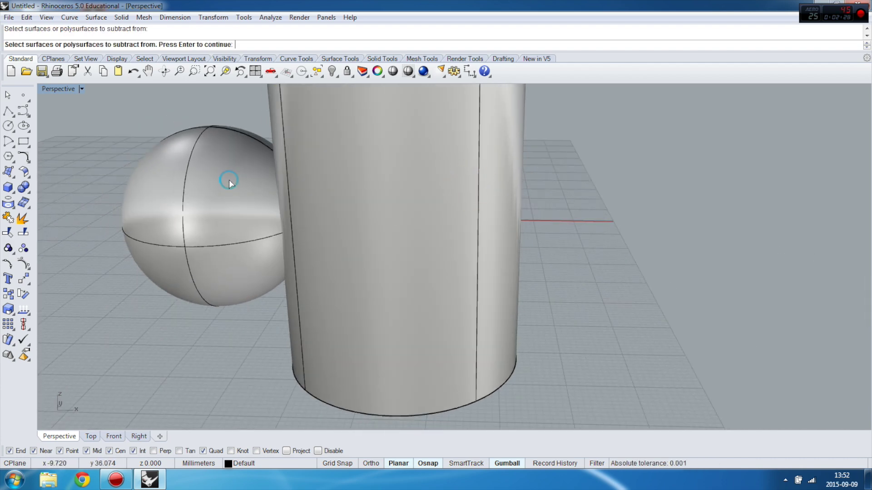
click(229, 179)
scroll(176, 151, down, 5)
right_click(189, 179)
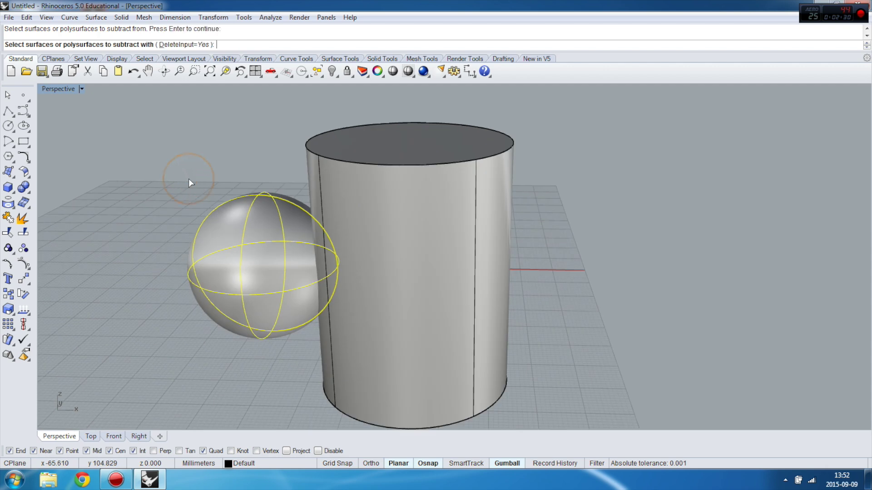
click(356, 170)
right_click(266, 132)
right_drag(267, 132, 312, 177)
scroll(309, 154, up, 5)
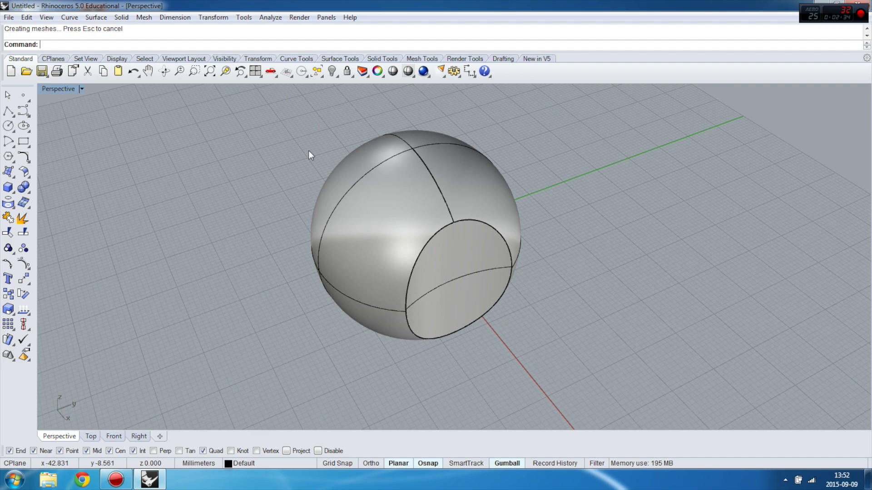
Undo the subtraction and deselect both restored solids
key(ctrl+z)
right_drag(244, 194, 378, 130)
click(297, 143)
scroll(372, 136, down, 3)
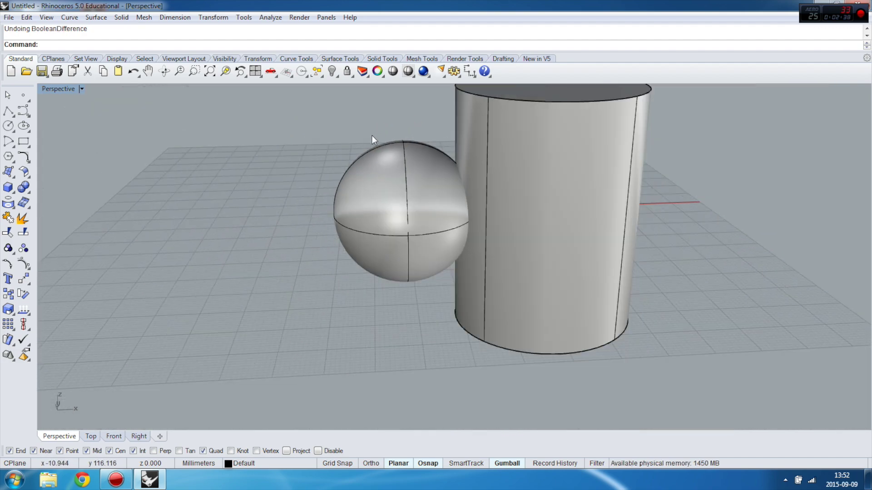
Zoom in and out on the sphere and cylinder, then open the Solid Tools flyout
scroll(506, 139, up, 3)
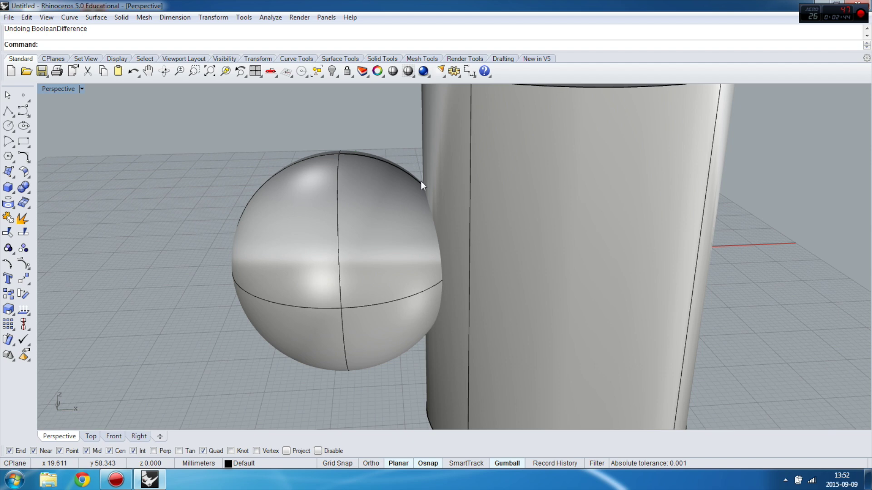
scroll(409, 263, down, 3)
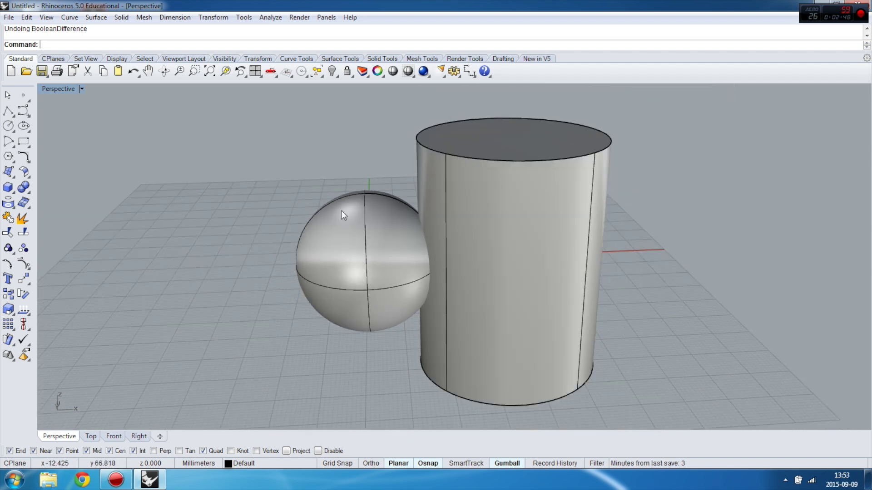
click(25, 189)
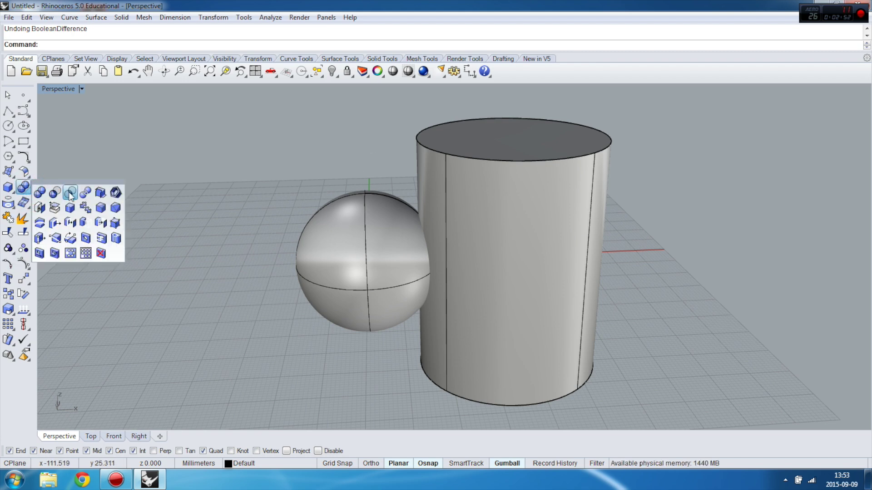
Start a Boolean intersection with both sphere and cylinder in the first set, then cancel it
click(70, 193)
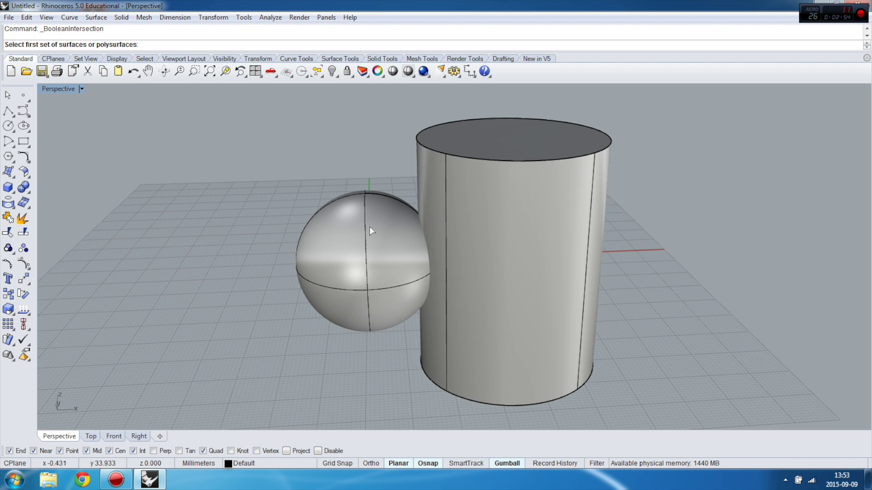
click(383, 224)
click(465, 195)
key(Return)
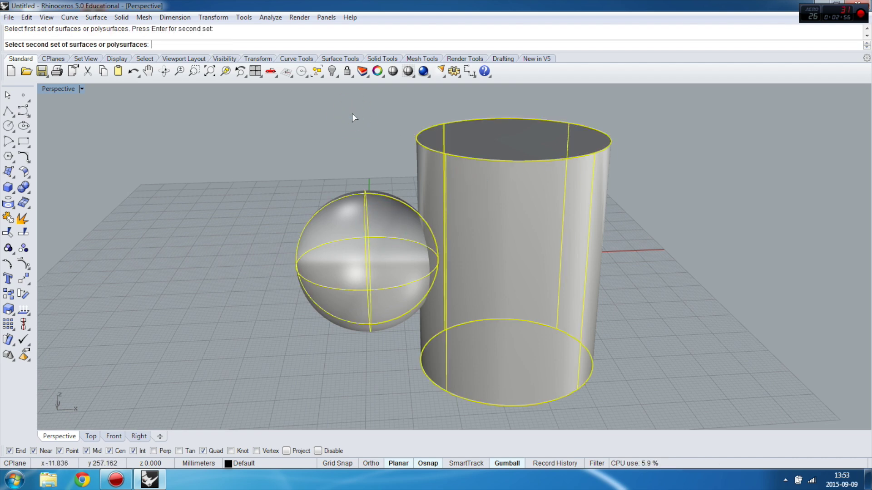
key(Escape)
Rerun Boolean intersection with the sphere as the first set and cylinder as the second
key(Return)
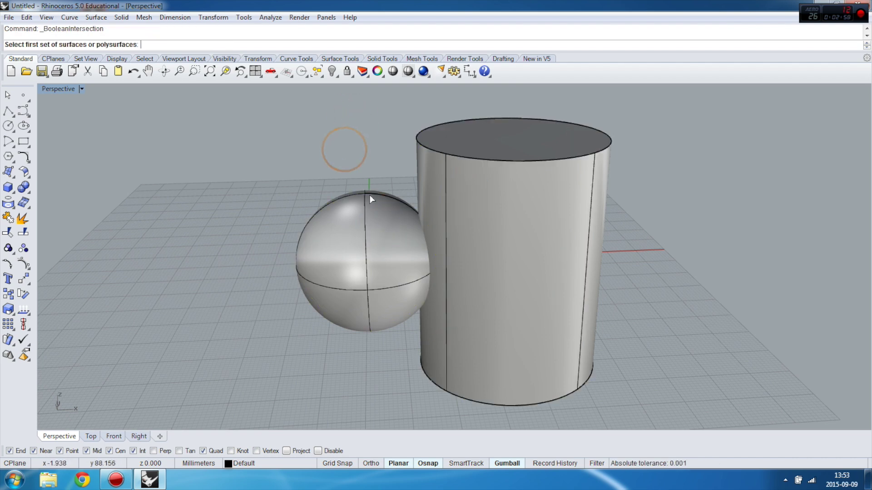
click(369, 195)
key(Return)
click(466, 200)
key(Return)
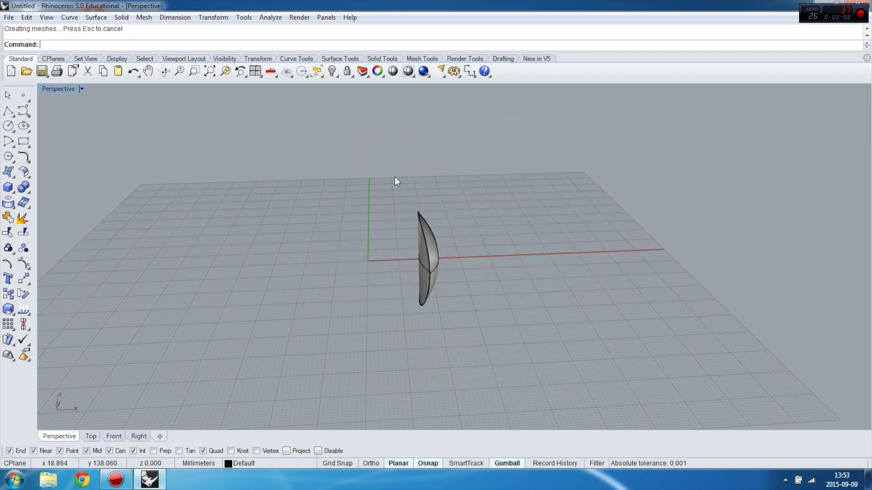
right_drag(450, 209, 382, 235)
right_drag(472, 145, 448, 288)
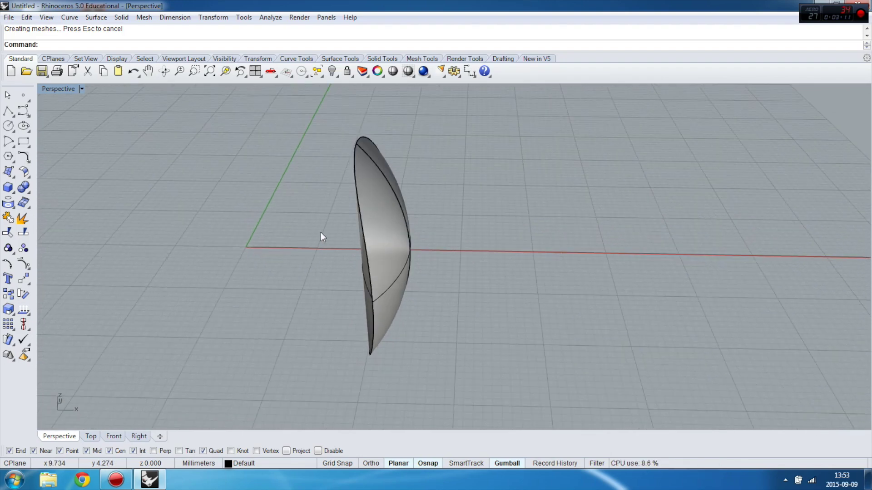